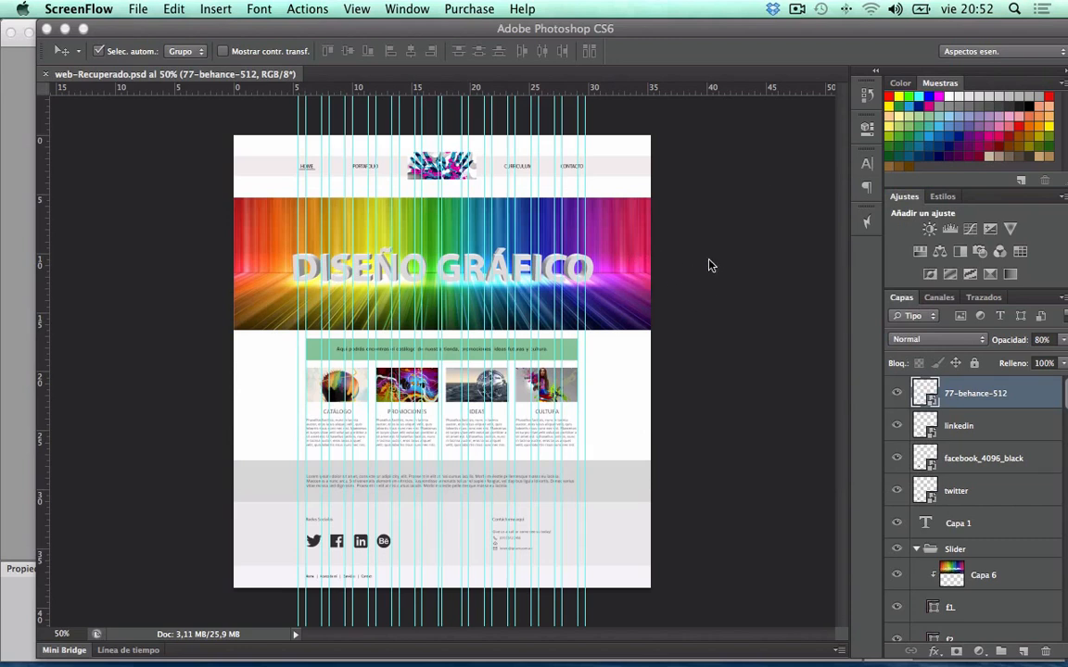
# Check the web layout's pixel dimensions in the Image Size settings without changing them
pyautogui.click(89, 36)
pyautogui.click(260, 9)
pyautogui.click(296, 136)
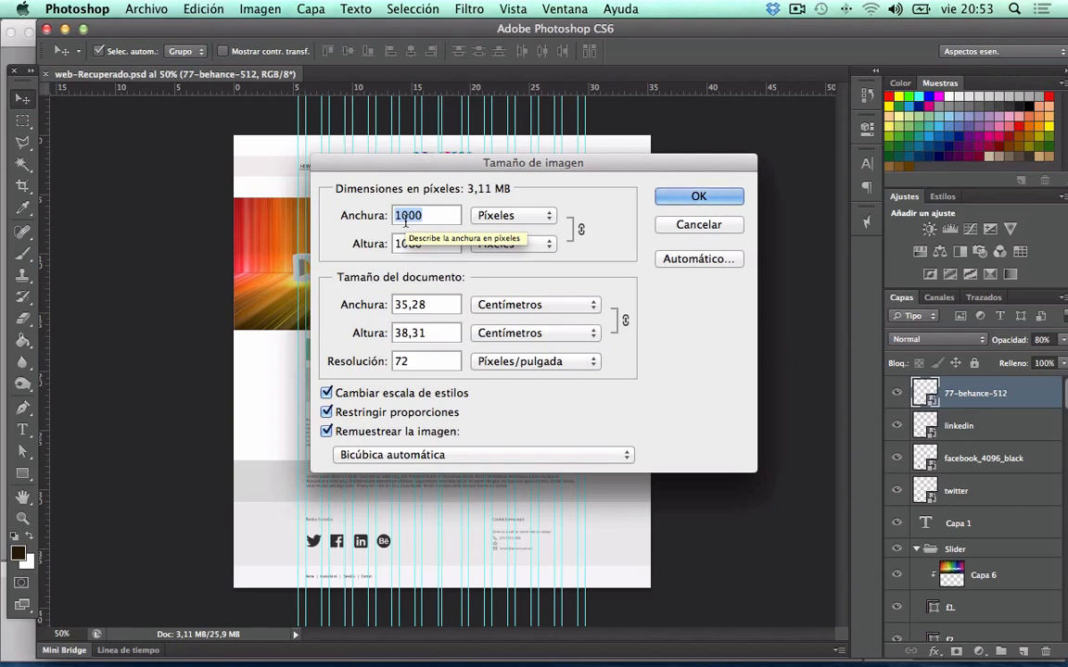
pyautogui.click(707, 226)
# Look over the page layout from header to footer and activate the Slice tool (Herramienta Sector)
pyautogui.press('z')
pyautogui.moveTo(445, 171); pyautogui.dragTo(519, 172)
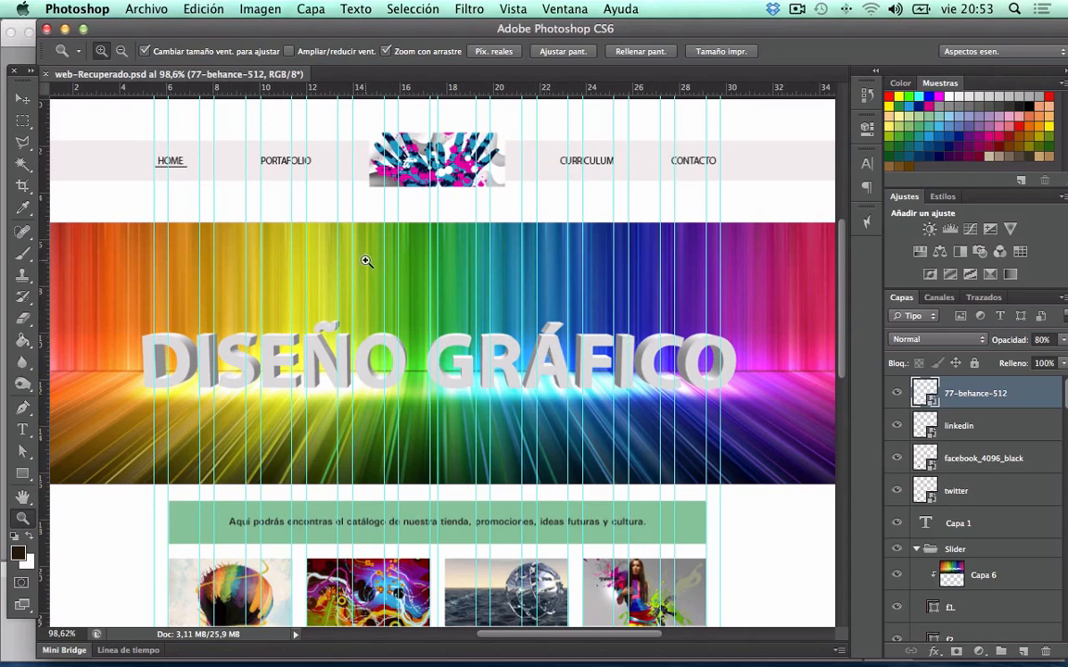
pyautogui.scroll(-5, 110, 366)
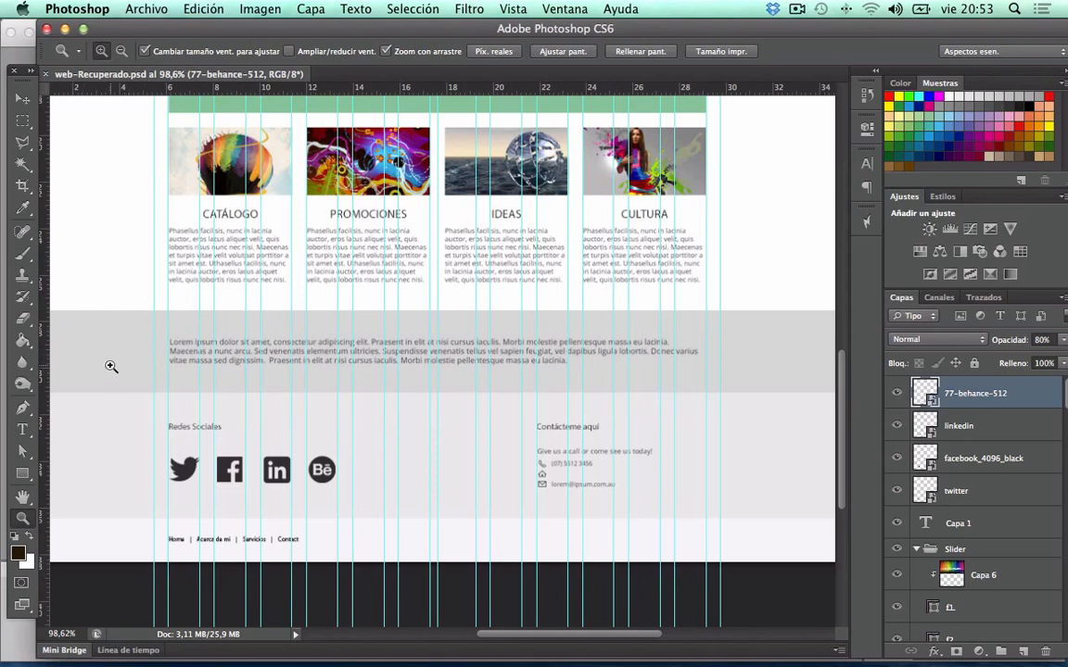
pyautogui.scroll(6, 348, 255)
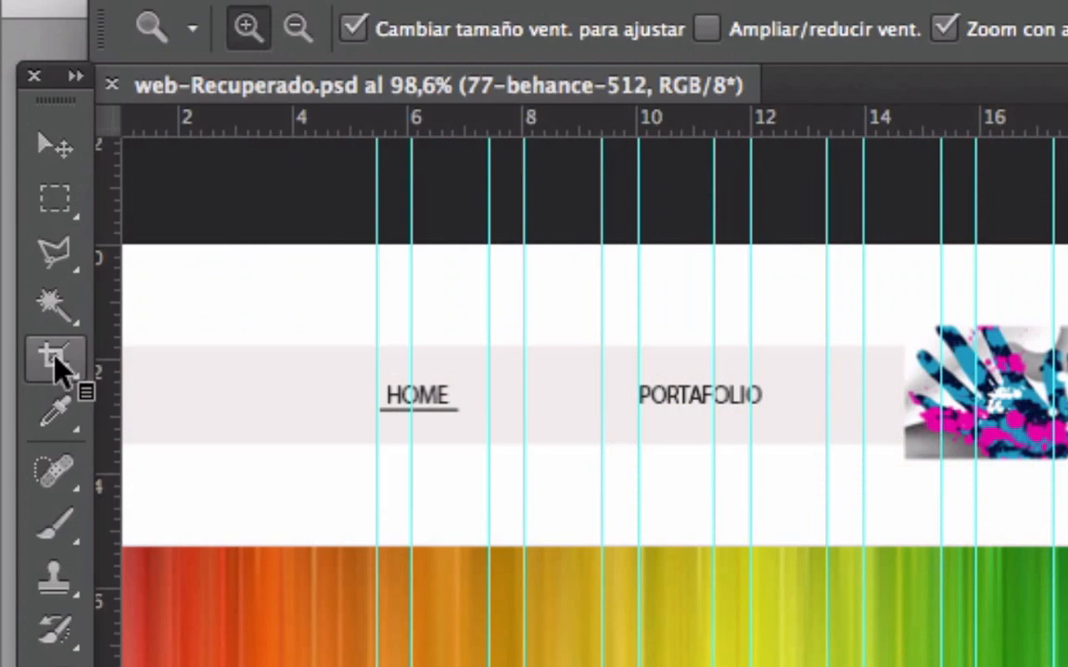
pyautogui.click(54, 363)
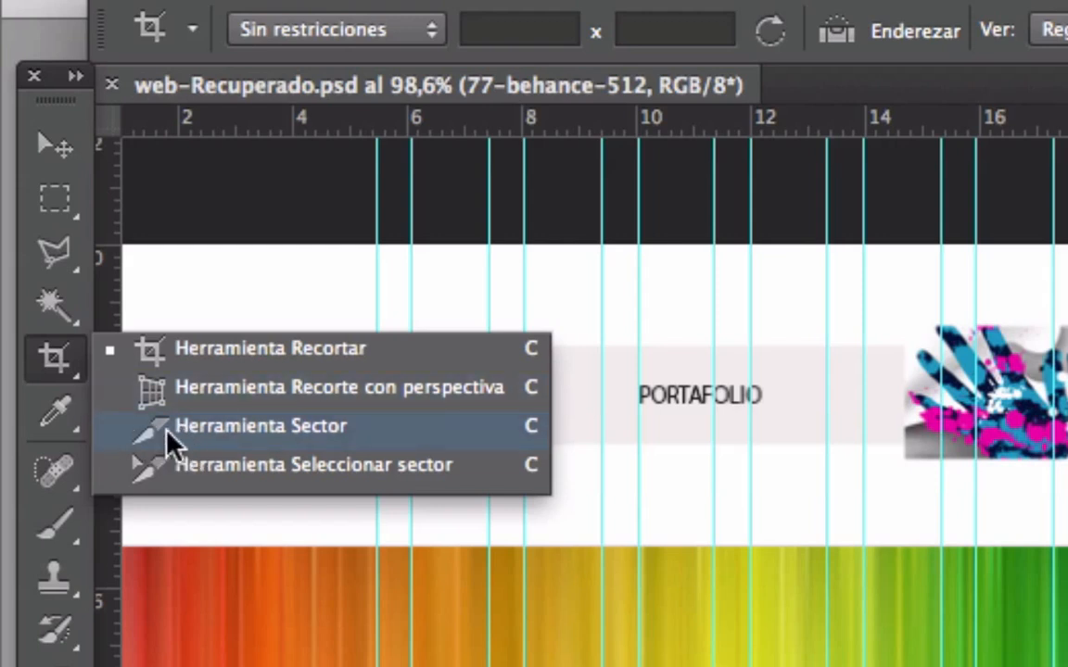
pyautogui.click(185, 428)
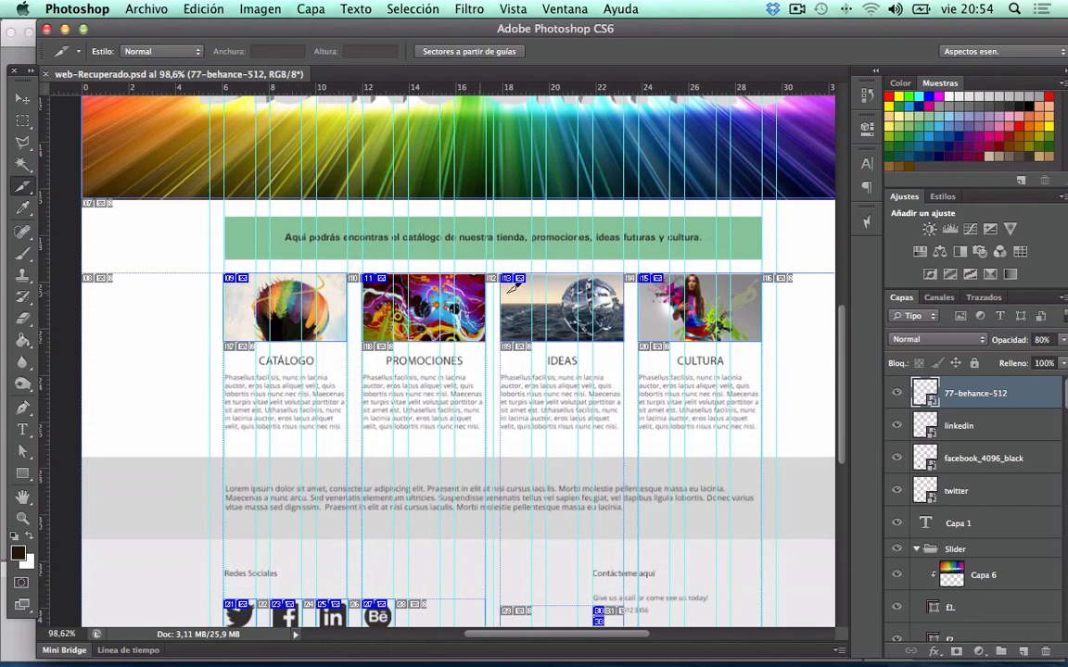
# Check the slice options of the Catálogo and Promociones gallery images with the Slice Select tool, leaving them unchanged
pyautogui.scroll(-3, 408, 473)
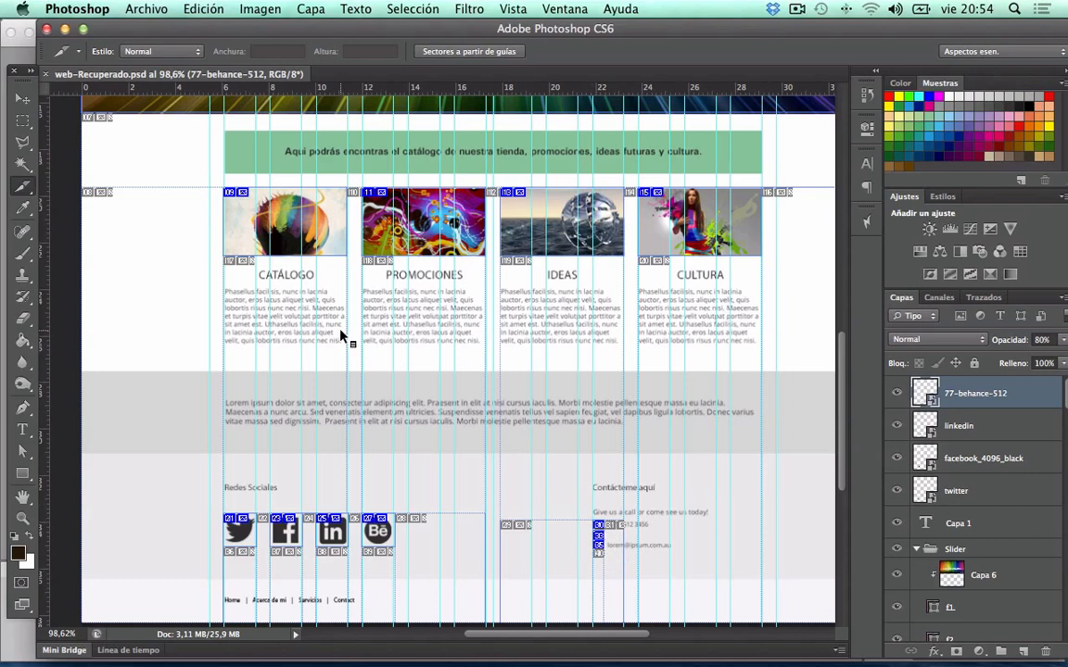
pyautogui.click(17, 189)
pyautogui.click(72, 241)
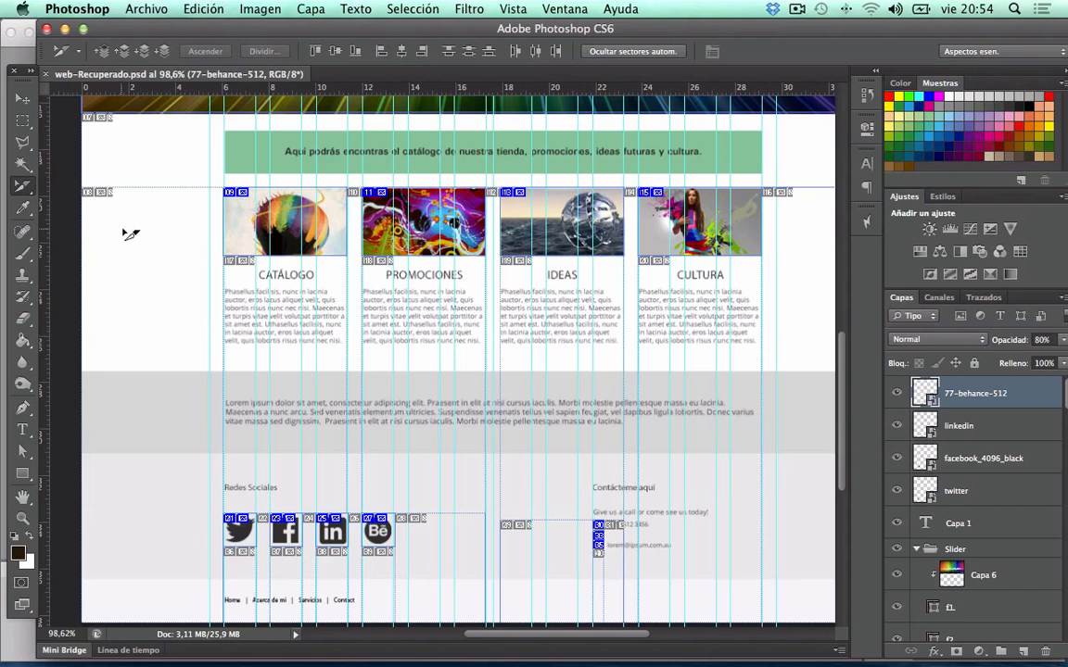
pyautogui.doubleClick(219, 202)
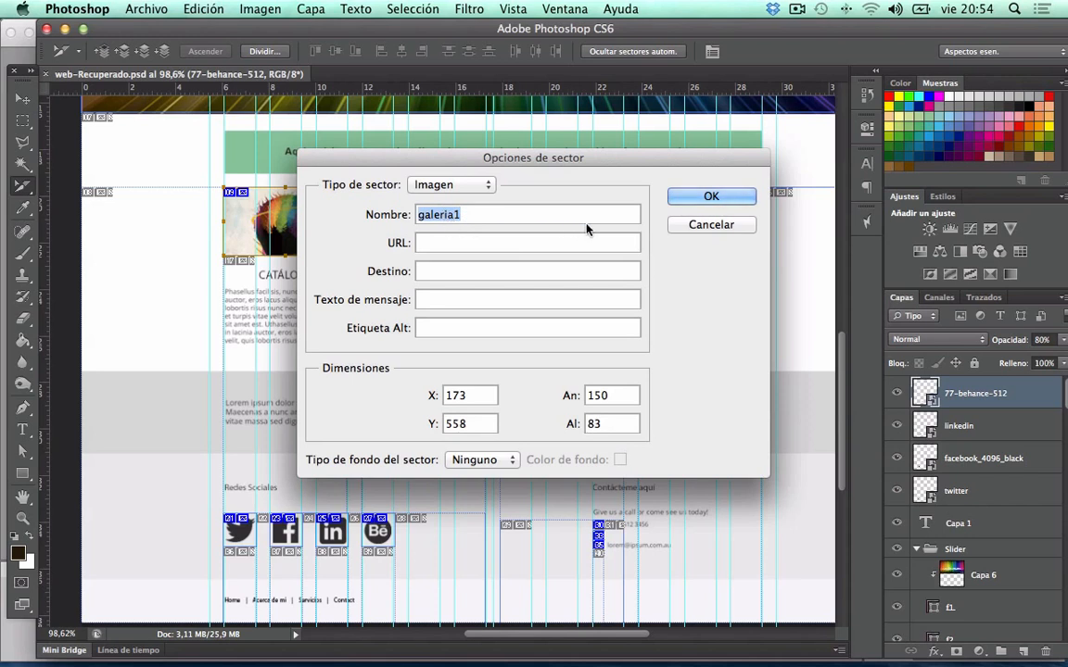
pyautogui.doubleClick(613, 395)
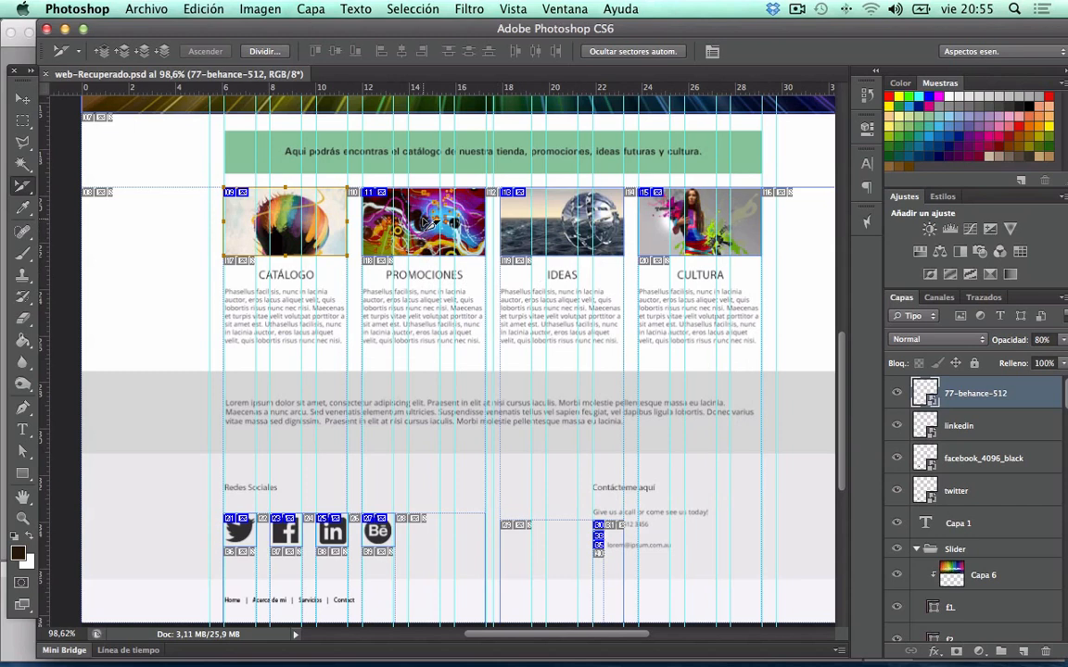
pyautogui.doubleClick(429, 219)
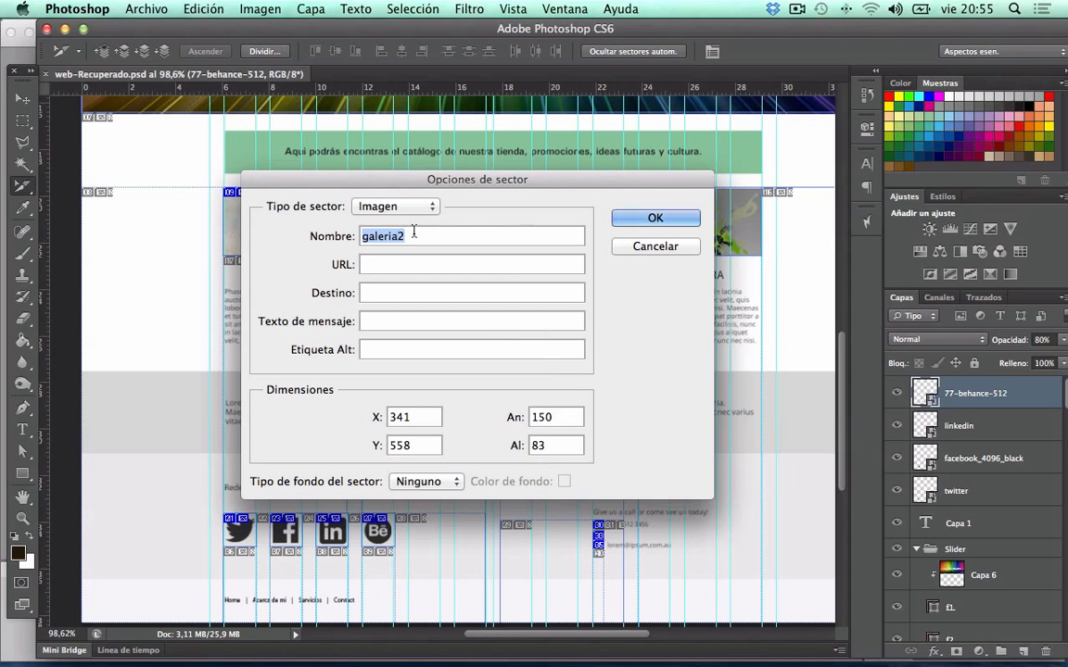
pyautogui.click(632, 247)
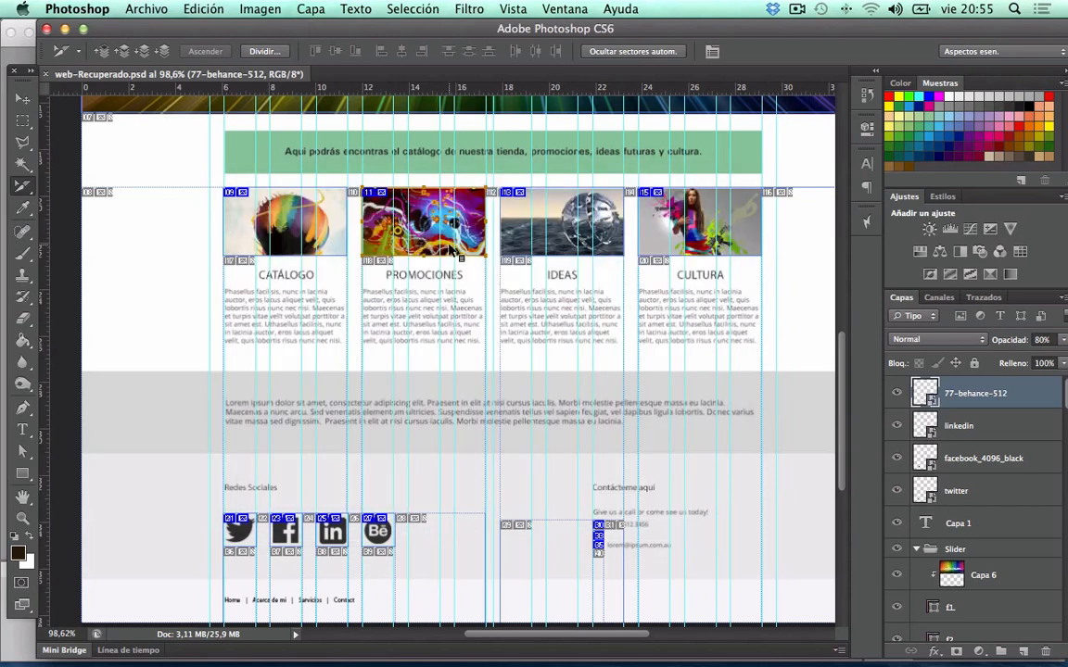
# Open the design in Save for Web and preview the sliced page in the browser, Chrome
pyautogui.click(135, 11)
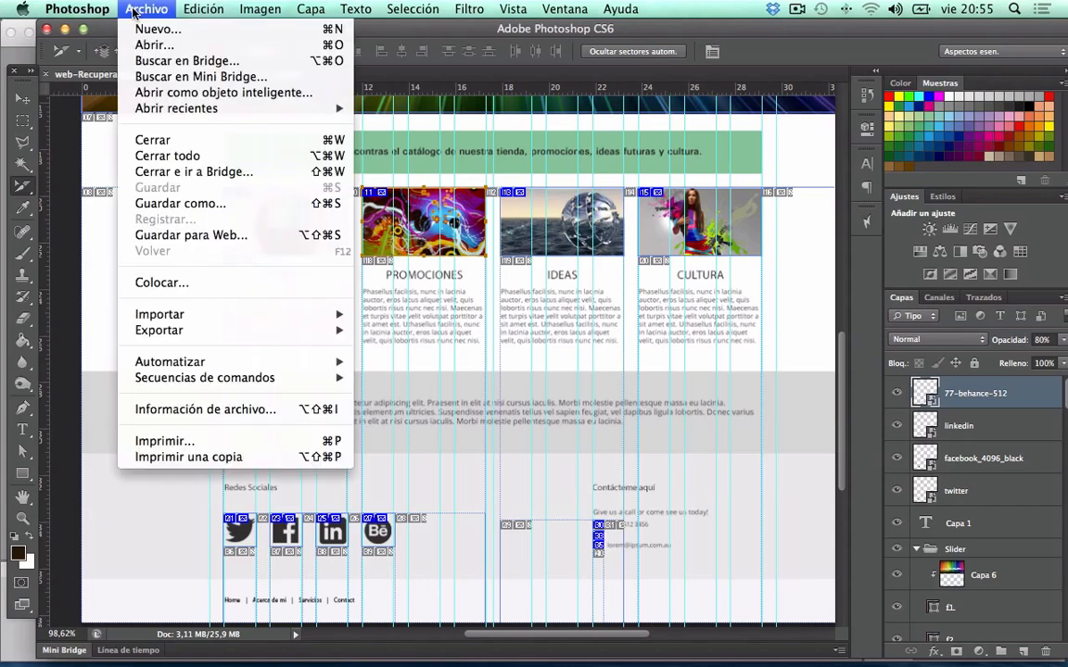
pyautogui.click(213, 234)
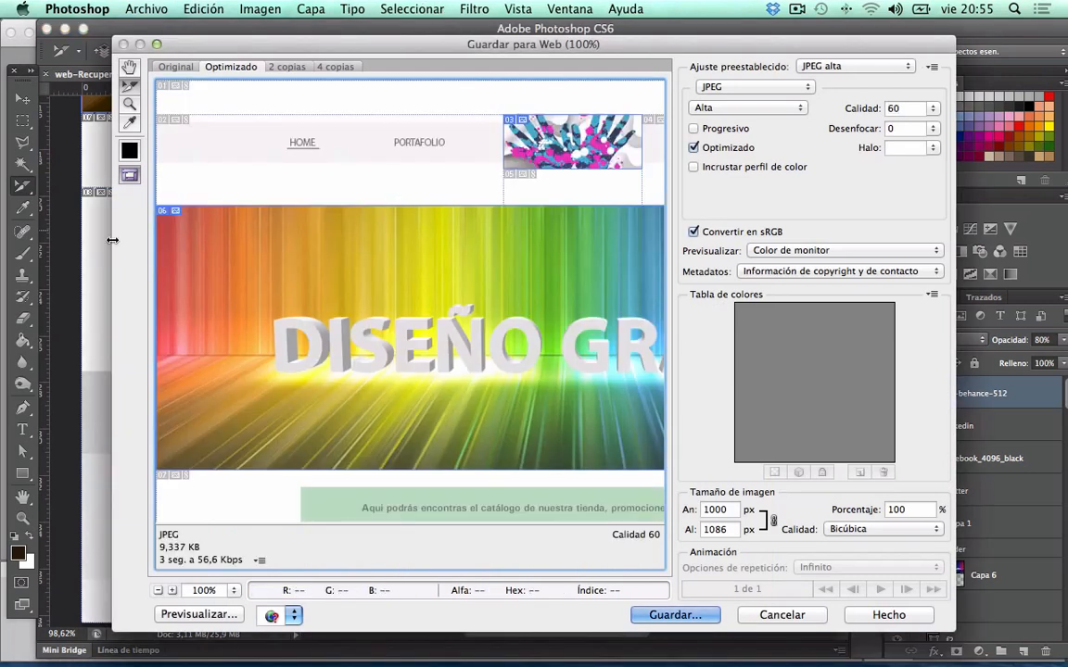
pyautogui.click(200, 615)
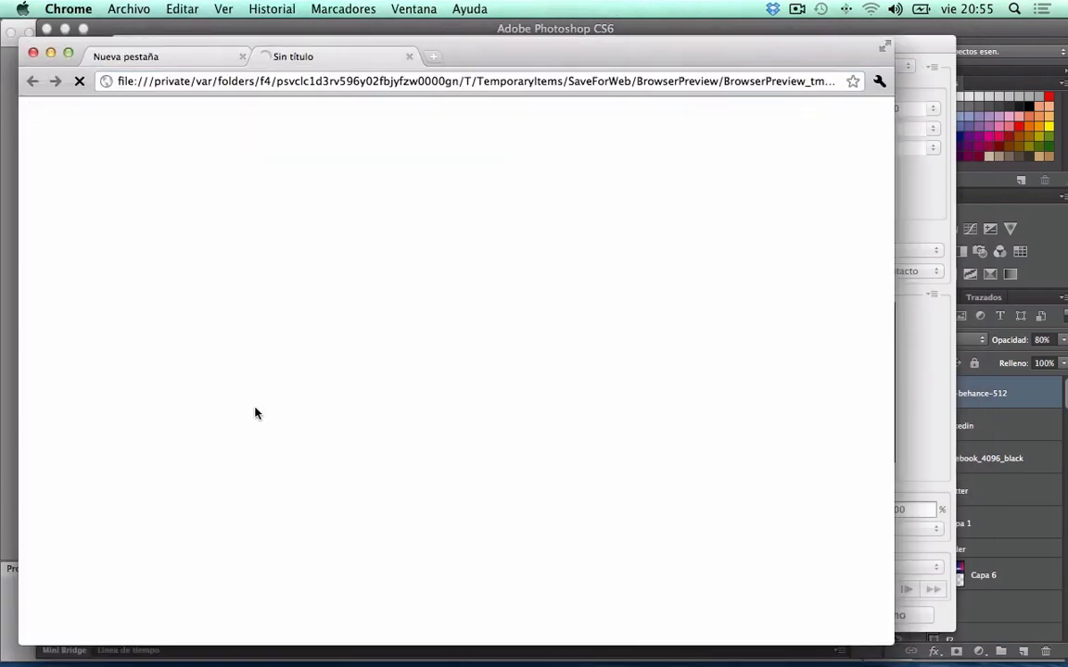
pyautogui.doubleClick(495, 52)
pyautogui.scroll(-5, 570, 422)
pyautogui.scroll(1, 569, 391)
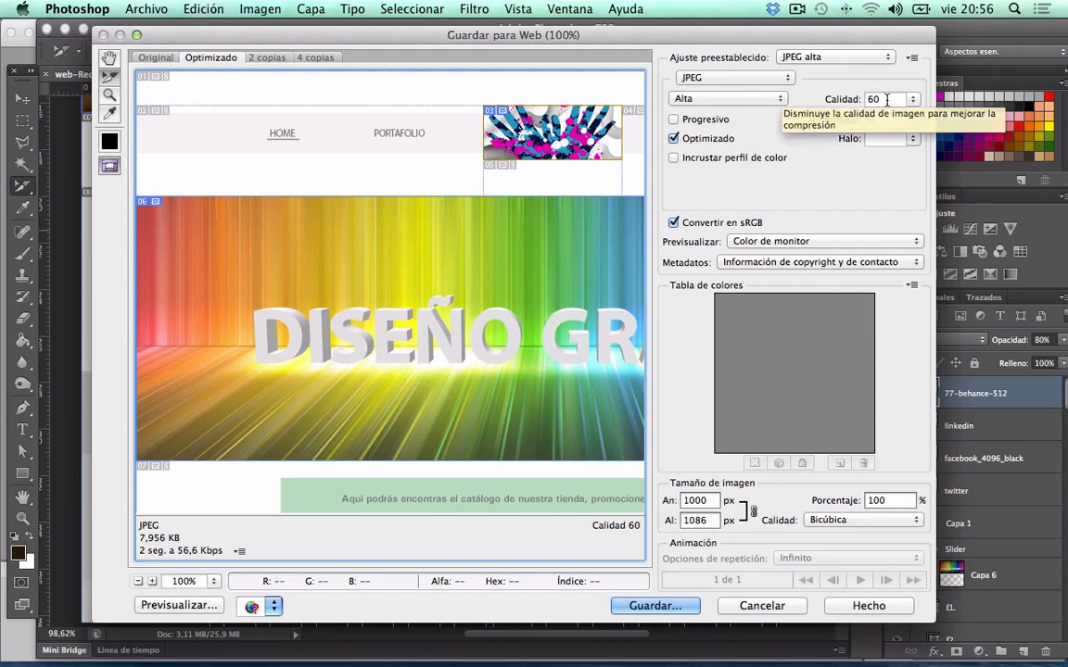
# Select the Twitter icon's slice among the social icons and set its export format to PNG-8
pyautogui.scroll(-10, 410, 222)
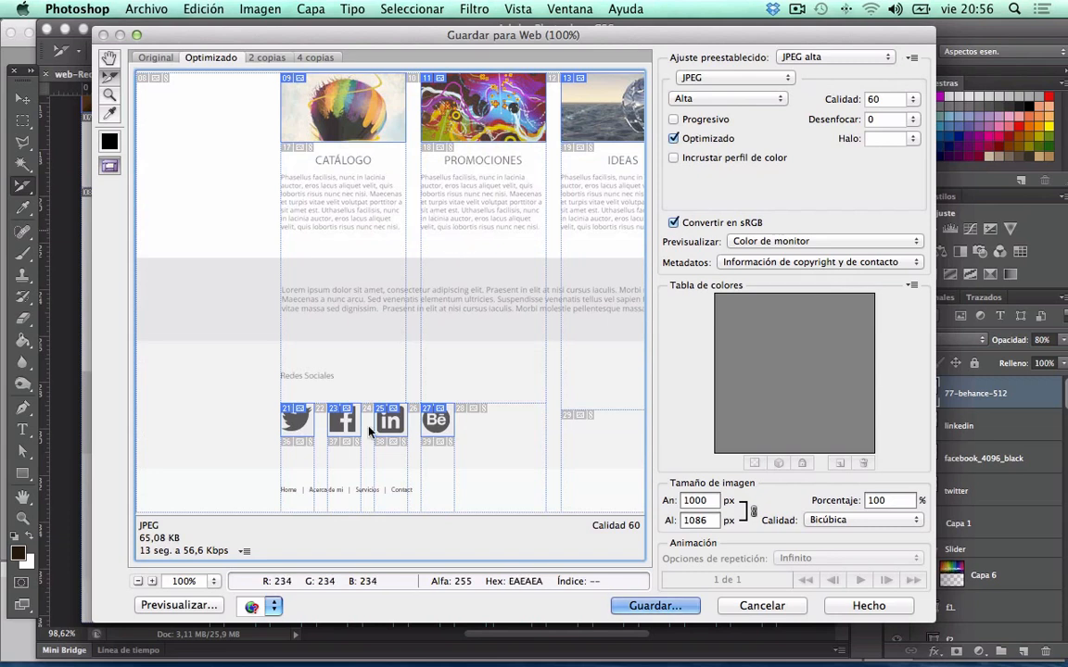
pyautogui.click(295, 419)
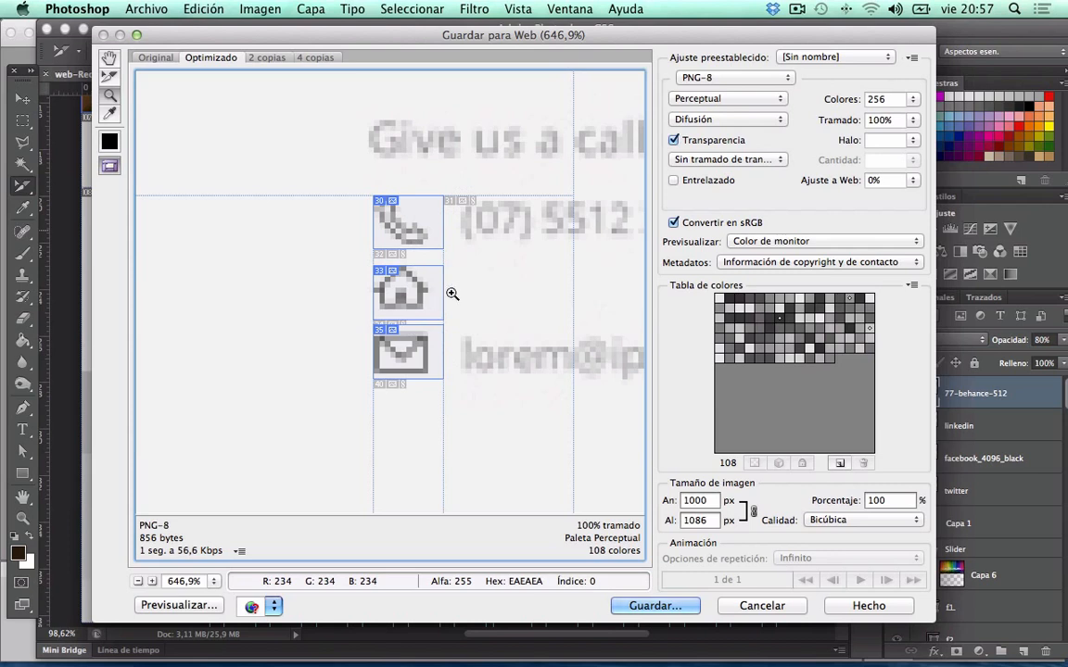
# Start saving the optimized page slices from Save for Web
pyautogui.scroll(10, 451, 294)
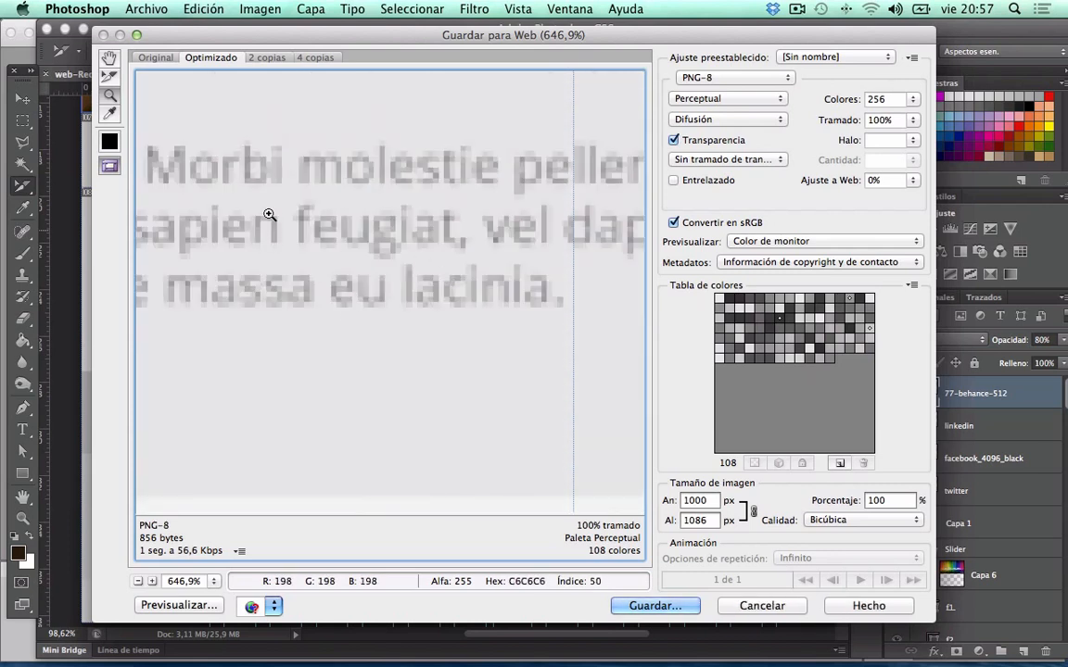
pyautogui.keyDown('alt'); pyautogui.click(281, 213); pyautogui.keyUp('alt')
pyautogui.keyDown('alt'); pyautogui.click(289, 218); pyautogui.keyUp('alt')
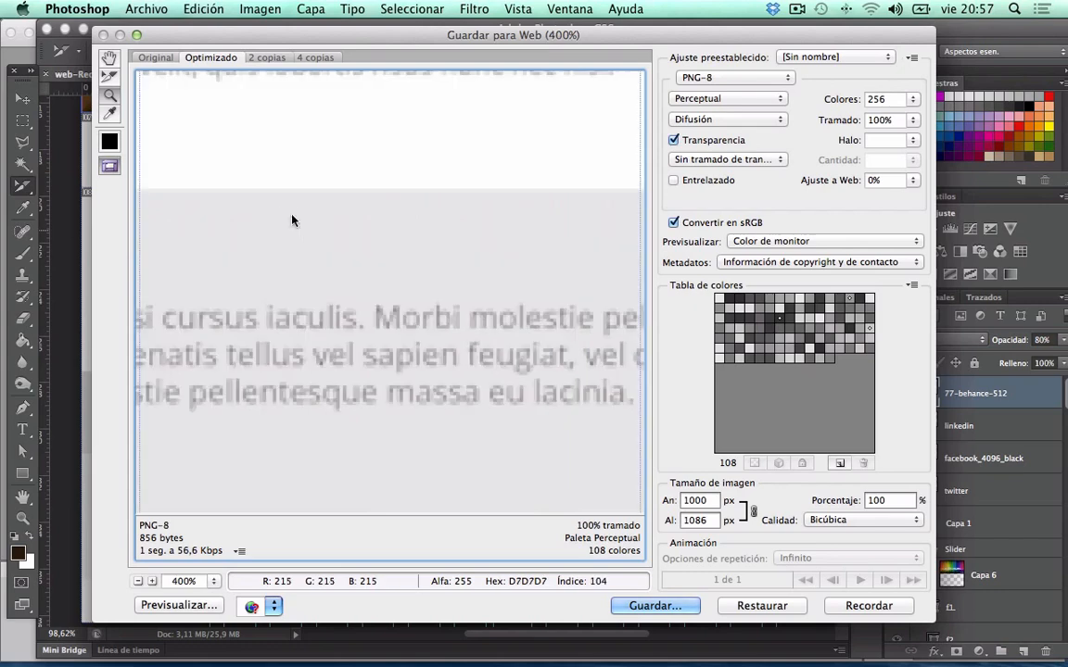
pyautogui.keyDown('alt'); pyautogui.click(295, 222); pyautogui.keyUp('alt')
pyautogui.keyDown('alt'); pyautogui.click(336, 239); pyautogui.keyUp('alt')
pyautogui.keyDown('alt'); pyautogui.click(339, 241); pyautogui.keyUp('alt')
pyautogui.keyDown('alt'); pyautogui.click(341, 243); pyautogui.keyUp('alt')
pyautogui.keyDown('alt'); pyautogui.click(340, 243); pyautogui.keyUp('alt')
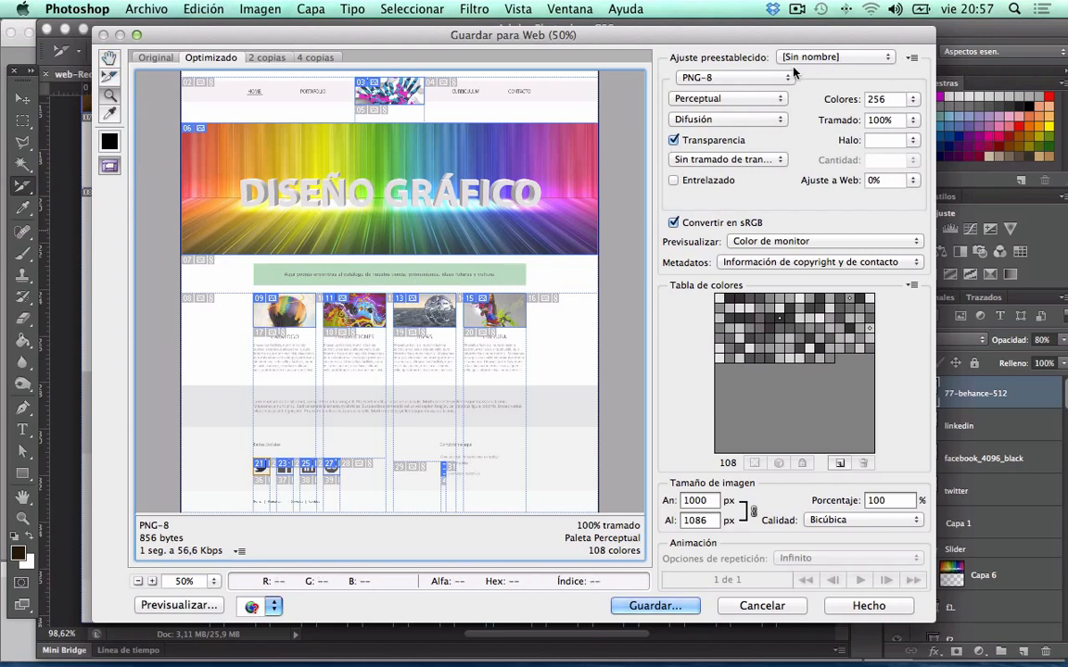
pyautogui.press('Return')
pyautogui.moveTo(244, 555); pyautogui.dragTo(257, 503)
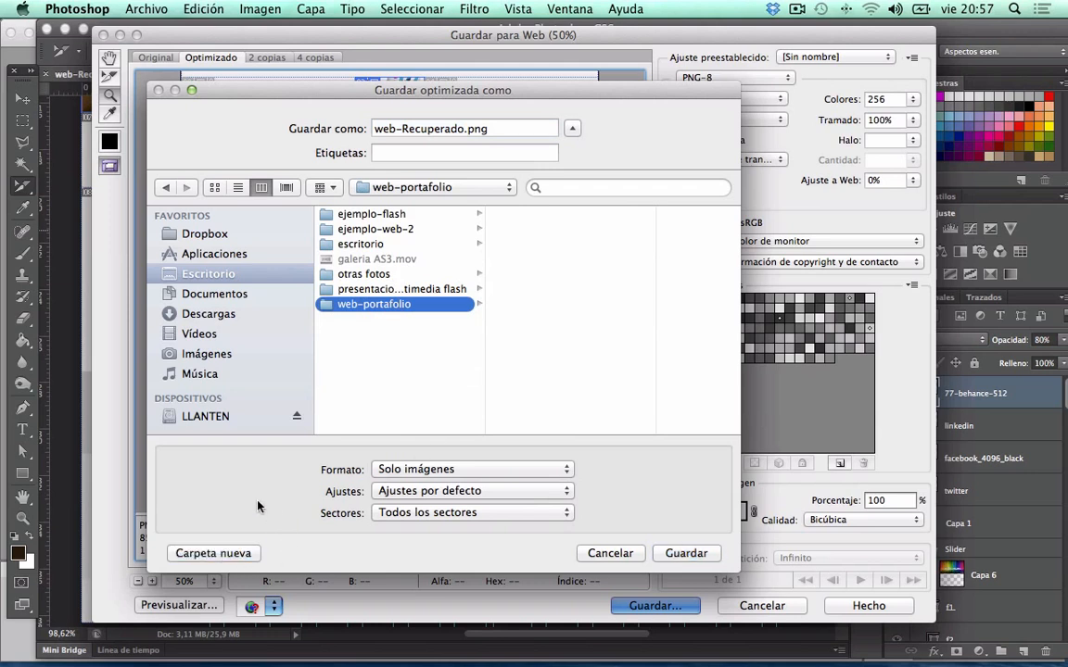